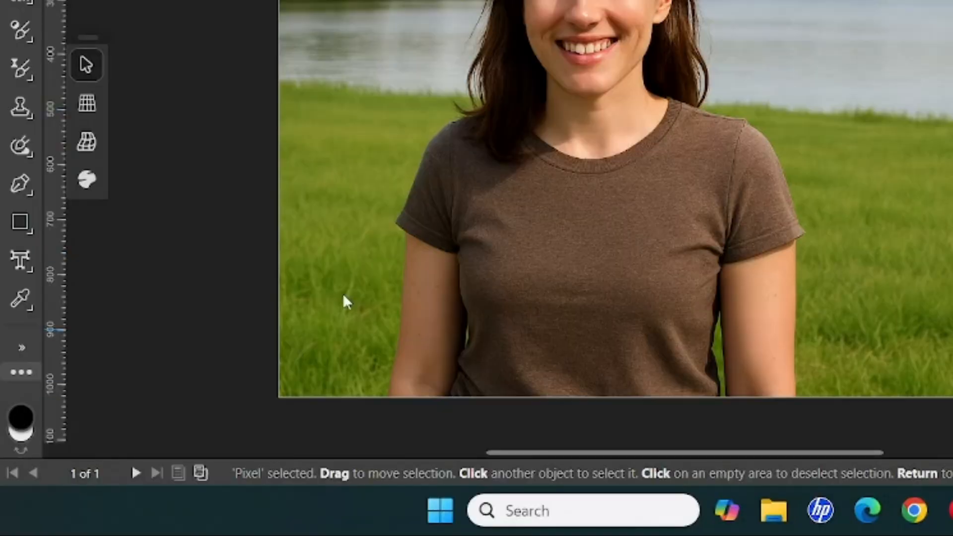
Fill the empty Pixel layer with the cyan colour 00FFE4
{"action": "left_click", "coordinate": [20, 429]}
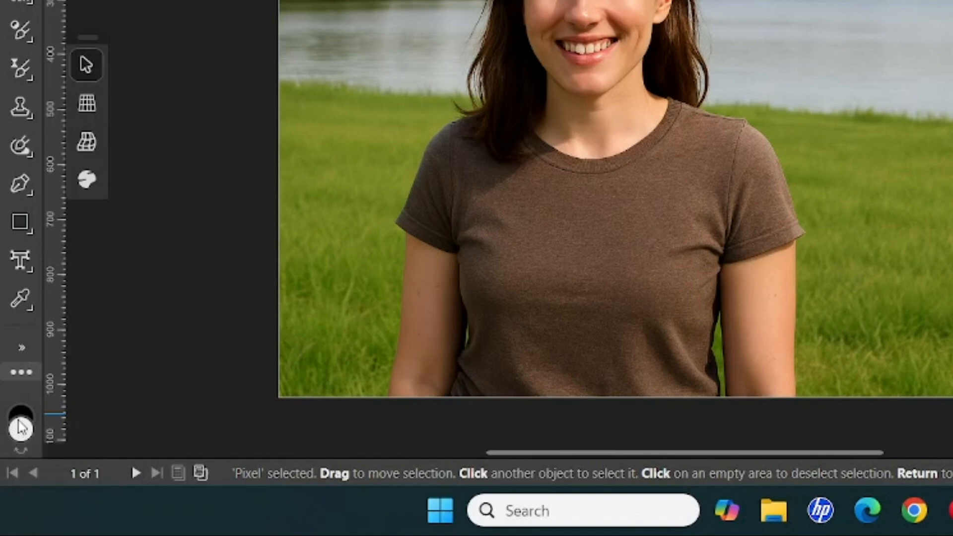
{"action": "left_click", "coordinate": [20, 429]}
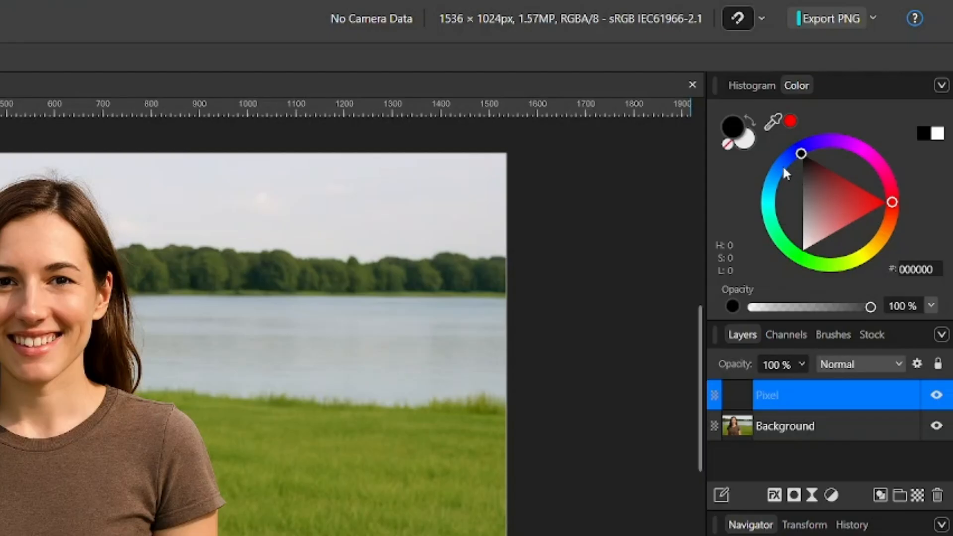
{"action": "mouse_move", "coordinate": [783, 165]}
{"action": "left_mouse_down"}
{"action": "mouse_move", "coordinate": [766, 201]}
{"action": "mouse_move", "coordinate": [776, 226]}
{"action": "mouse_move", "coordinate": [773, 212]}
{"action": "left_mouse_up"}
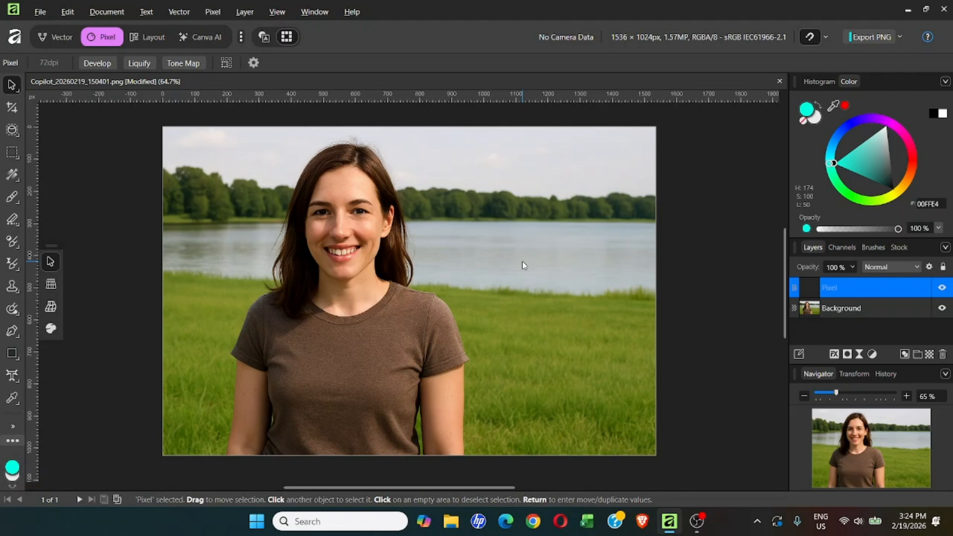
{"action": "key", "text": "ctrl+BackSpace"}
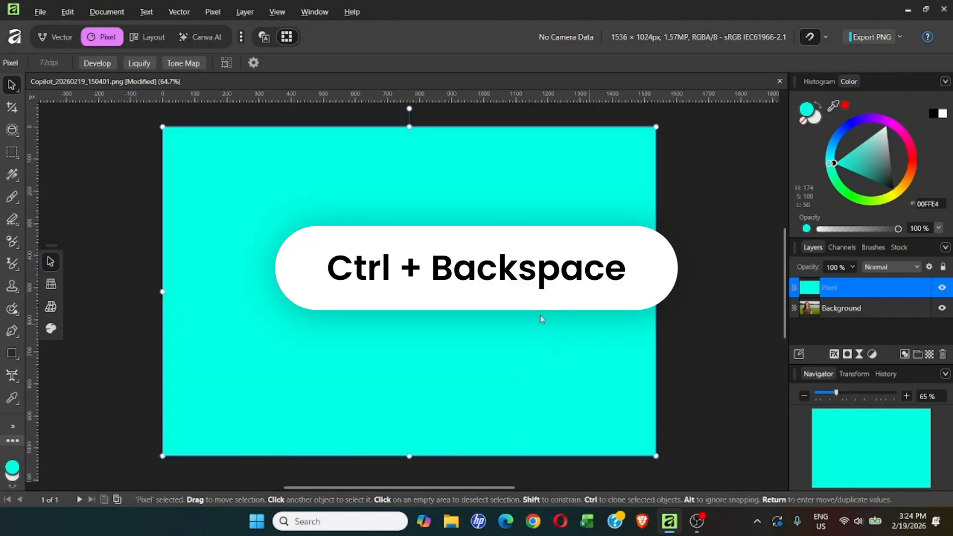
Fill the Pixel layer with green 22D186 and place it below the Background photo layer
{"action": "left_click_drag", "start_coordinate": [833, 162], "coordinate": [836, 177]}
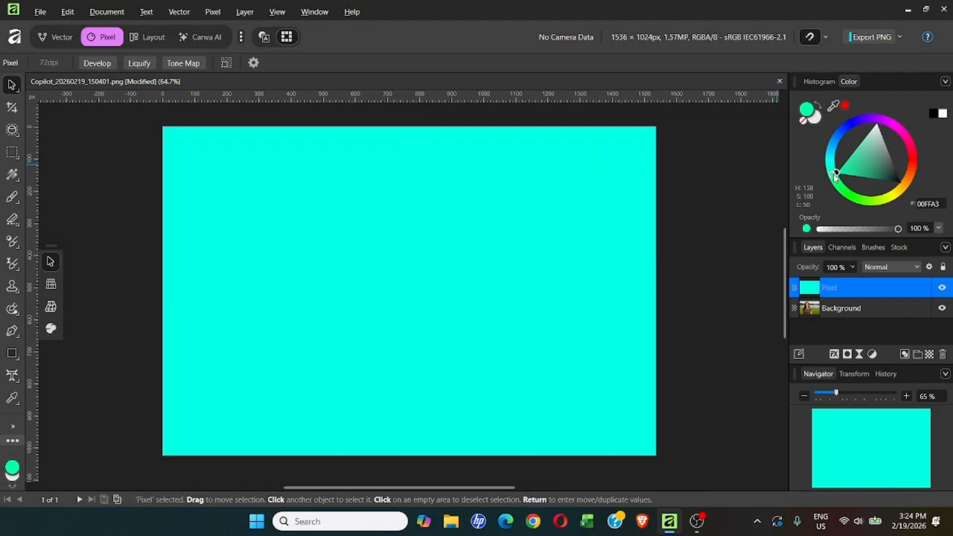
{"action": "left_click", "coordinate": [854, 168]}
{"action": "key", "text": "ctrl+BackSpace"}
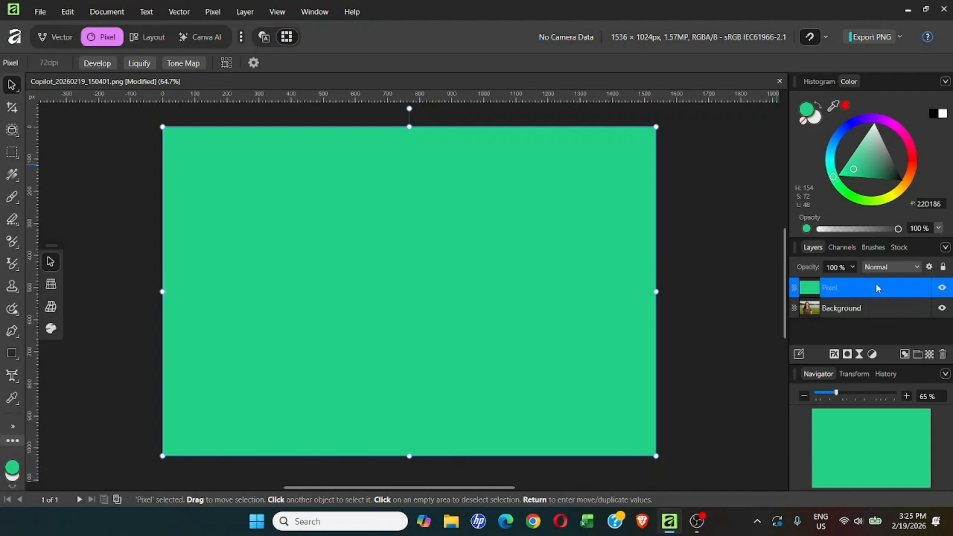
{"action": "left_click_drag", "start_coordinate": [876, 283], "coordinate": [876, 320]}
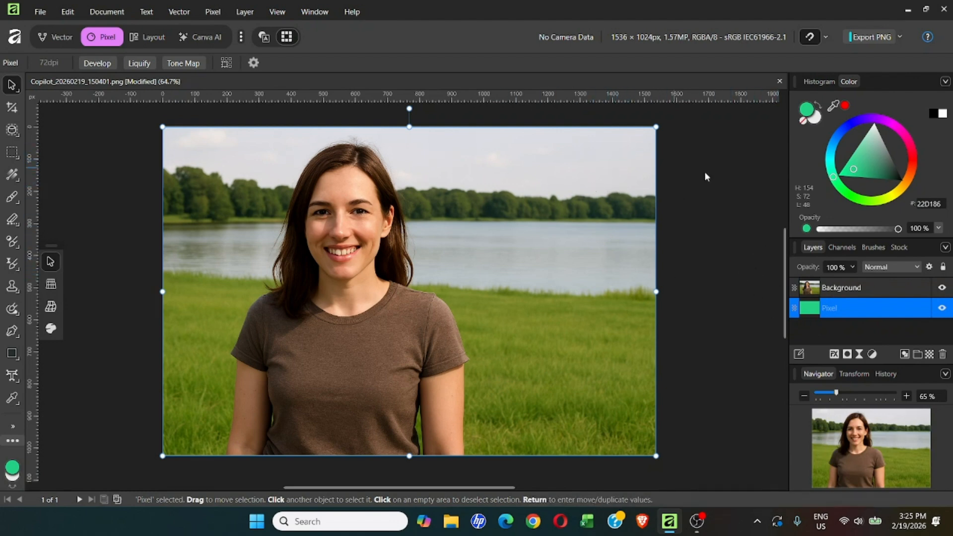
Scale the Background photo down proportionally to about 84 dpi and reposition it so a green border surrounds it
{"action": "left_click", "coordinate": [870, 288]}
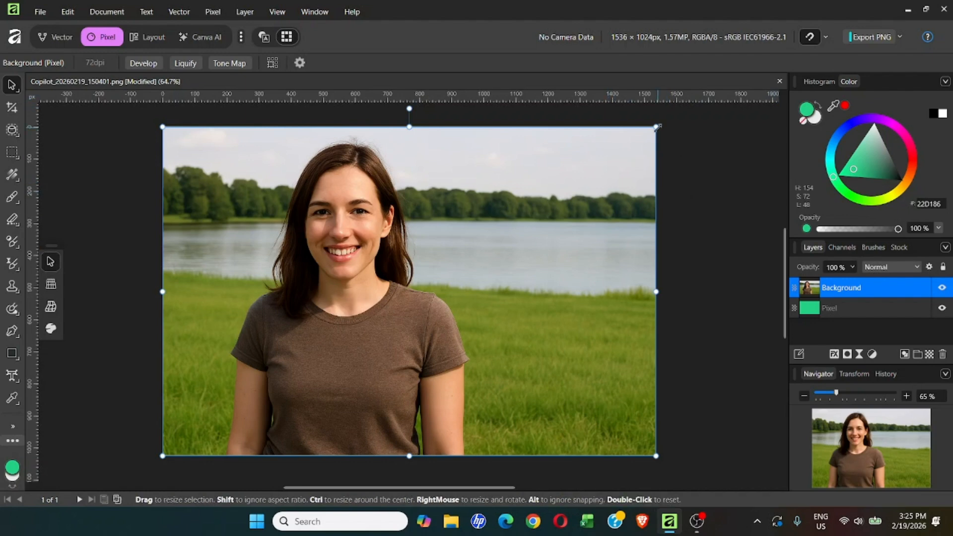
{"action": "left_click_drag", "start_coordinate": [654, 128], "coordinate": [581, 176]}
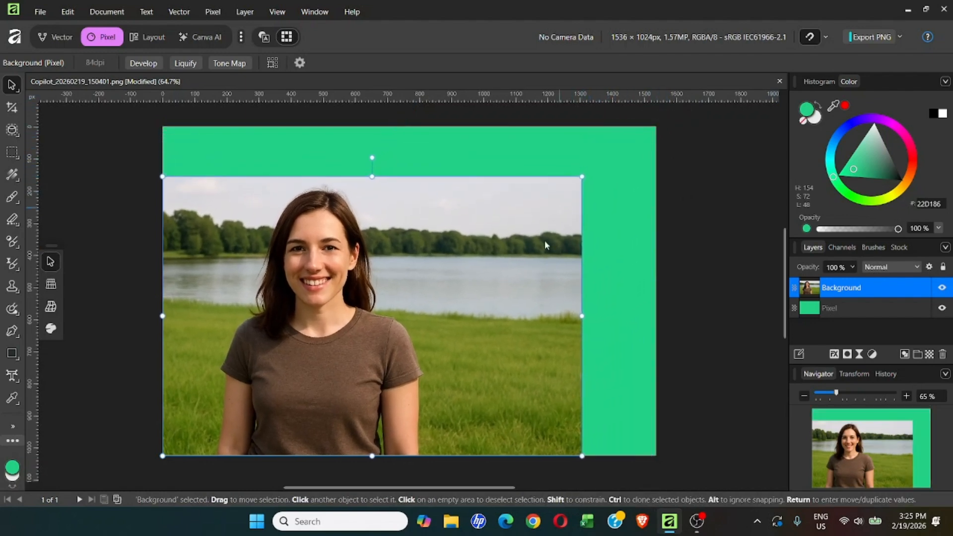
{"action": "left_click_drag", "start_coordinate": [471, 287], "coordinate": [499, 266]}
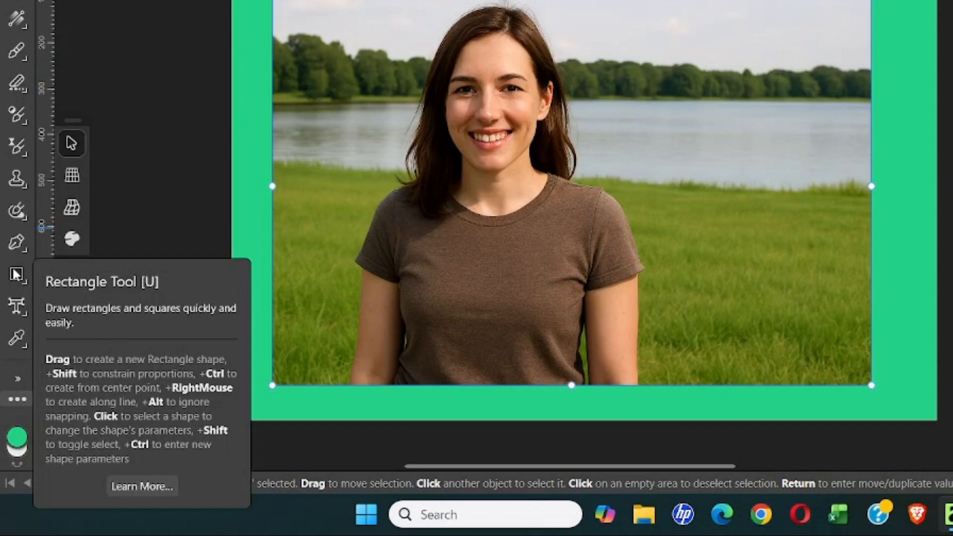
Draw a large rounded rectangle with 25% corners over the lower part of the photo and shift it slightly towards the photo's left edge
{"action": "left_click", "coordinate": [17, 274]}
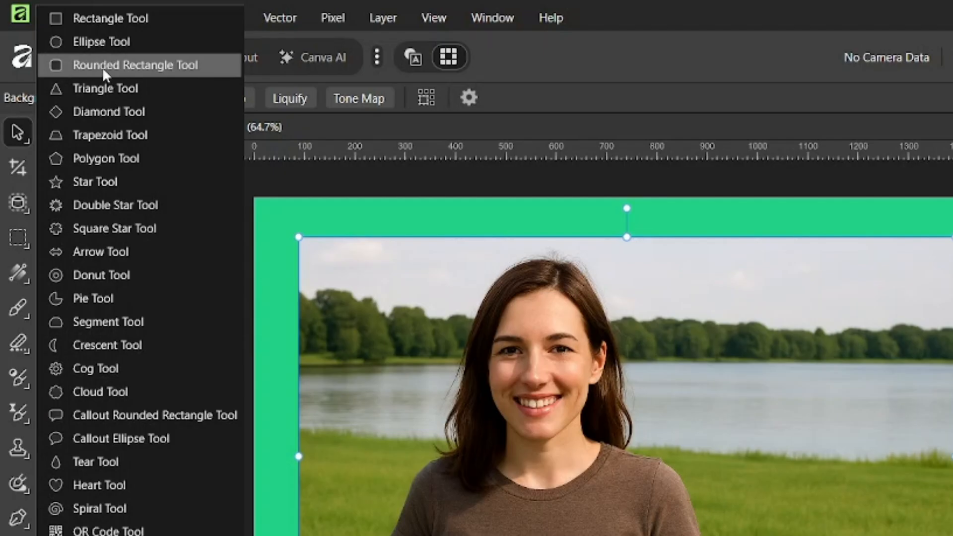
{"action": "left_click", "coordinate": [102, 67]}
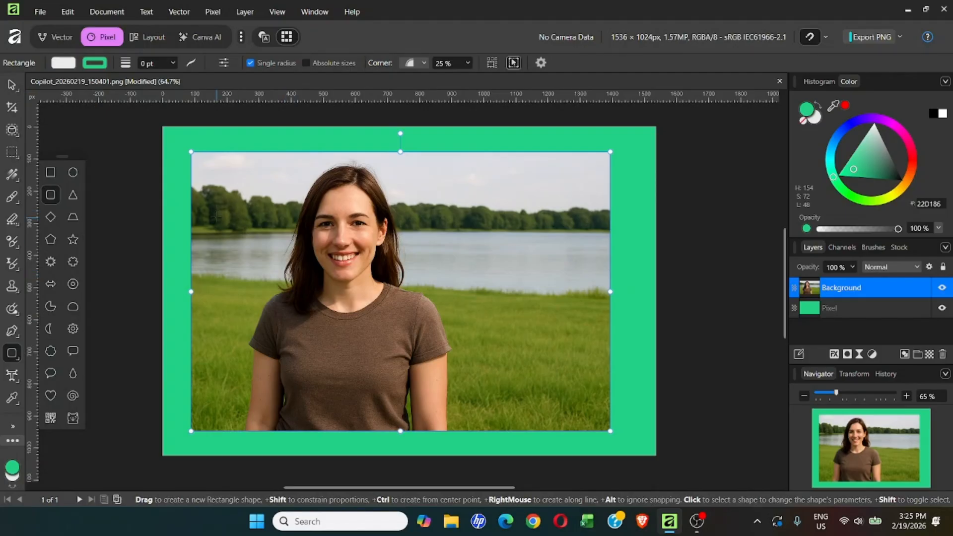
{"action": "left_click_drag", "start_coordinate": [217, 217], "coordinate": [574, 431]}
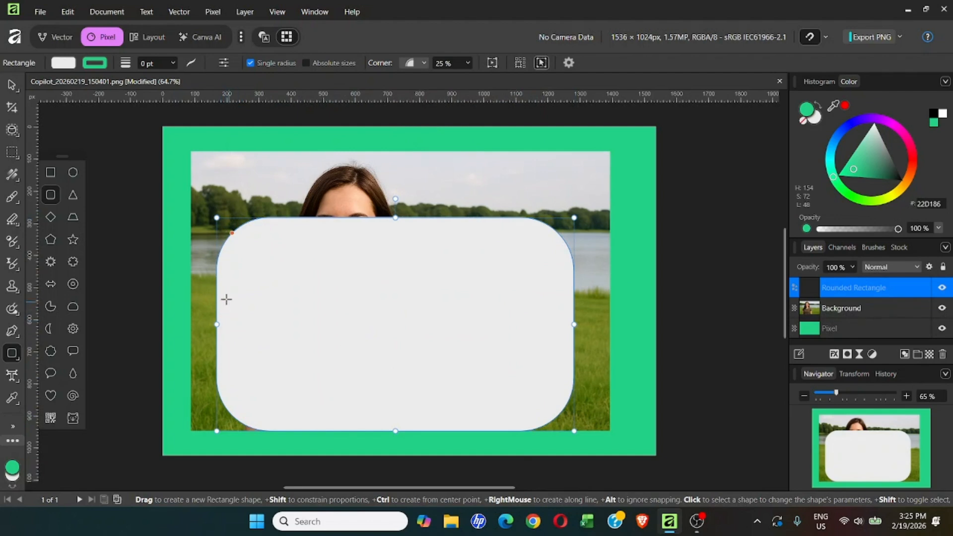
{"action": "left_click", "coordinate": [12, 86]}
{"action": "left_click_drag", "start_coordinate": [321, 305], "coordinate": [303, 306]}
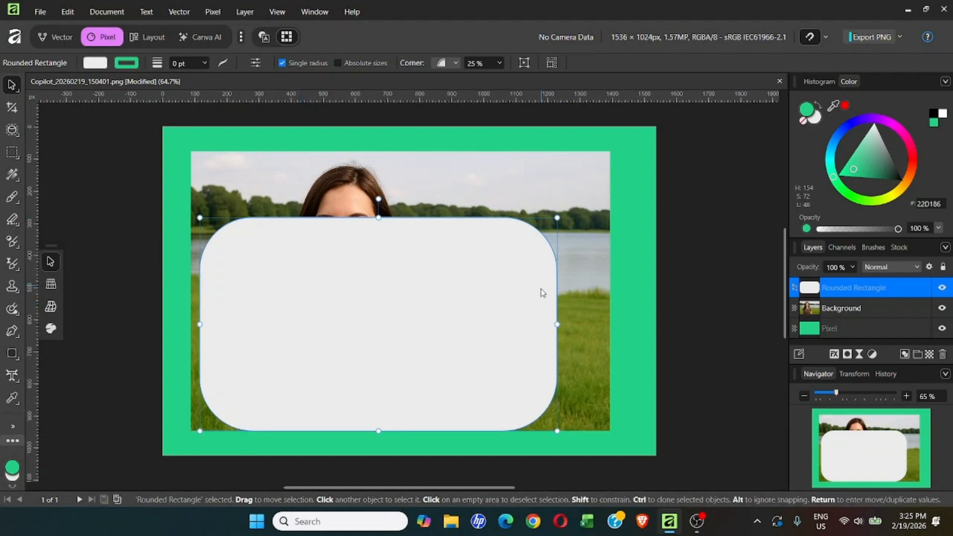
Clip the Background photo inside the Rounded Rectangle layer and expand that layer to show its contents
{"action": "left_click", "coordinate": [836, 312]}
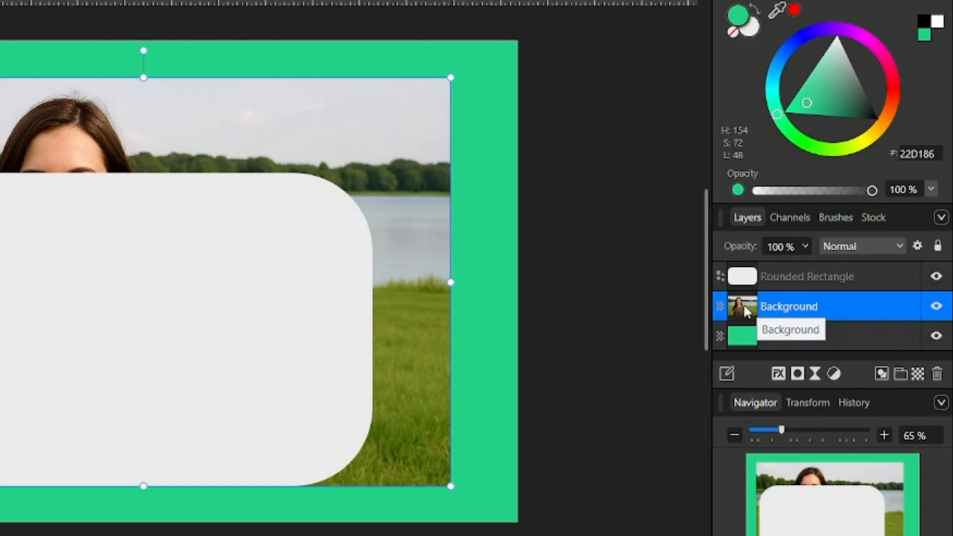
{"action": "left_click_drag", "start_coordinate": [763, 307], "coordinate": [767, 277]}
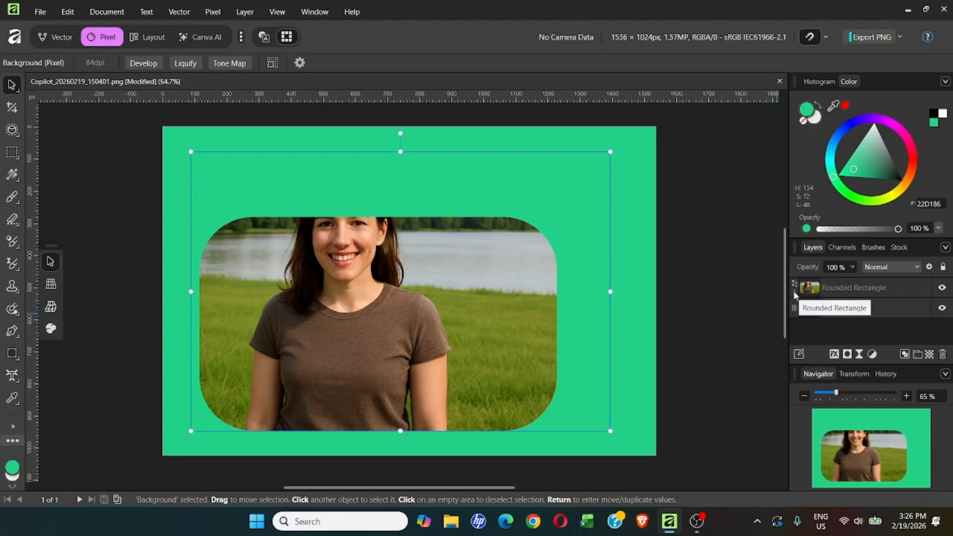
{"action": "left_click", "coordinate": [827, 296]}
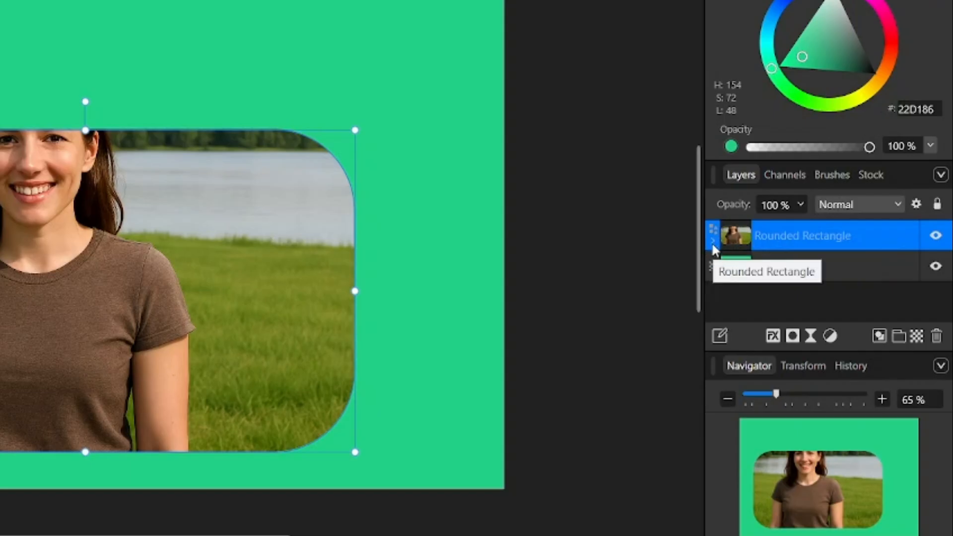
{"action": "left_click", "coordinate": [713, 242]}
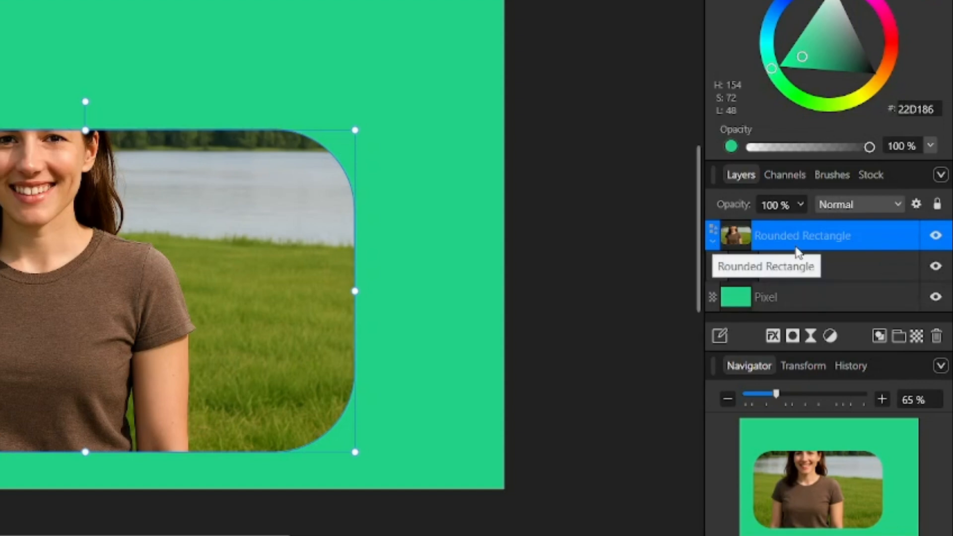
Duplicate the nested Background photo and move the copy out of the clip to the top of the layer stack
{"action": "left_click", "coordinate": [782, 267]}
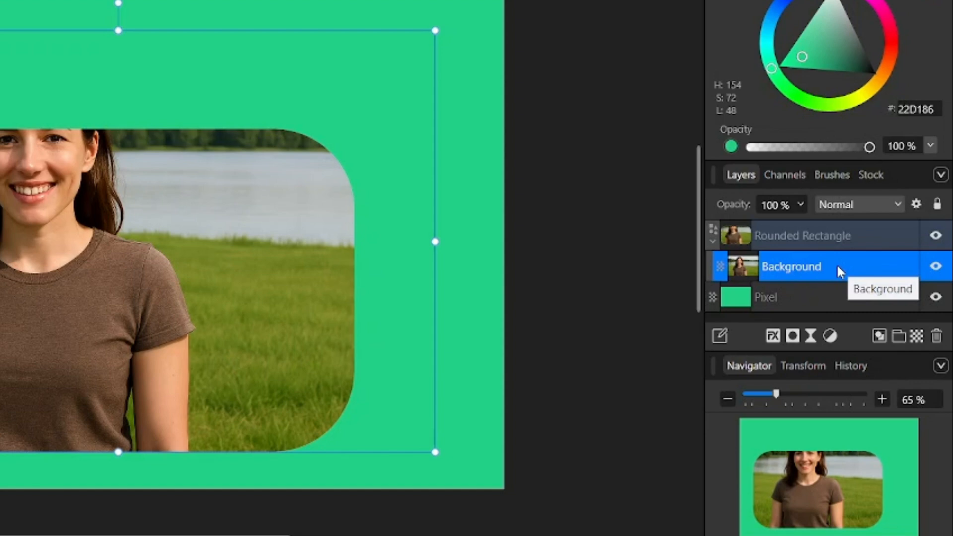
{"action": "key", "text": "ctrl+j"}
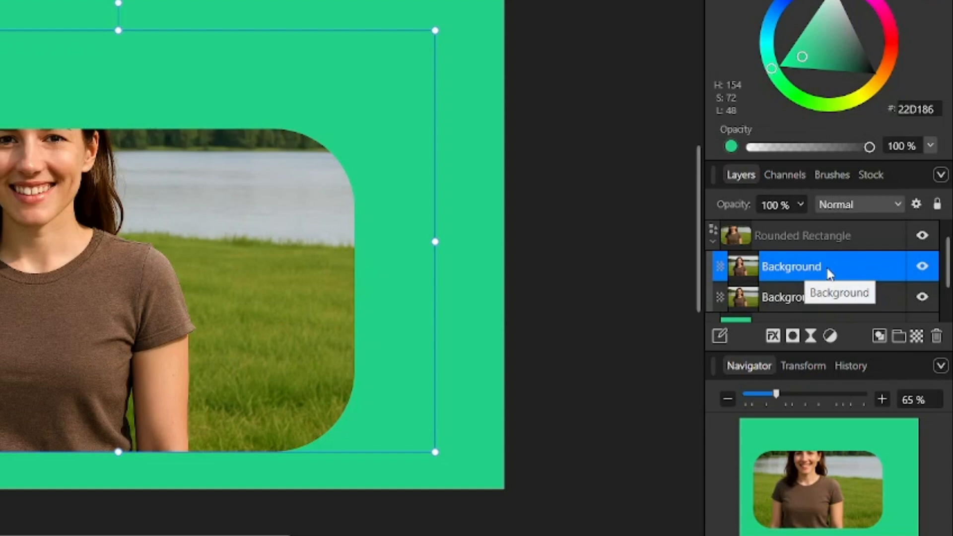
{"action": "left_click_drag", "start_coordinate": [829, 273], "coordinate": [762, 221]}
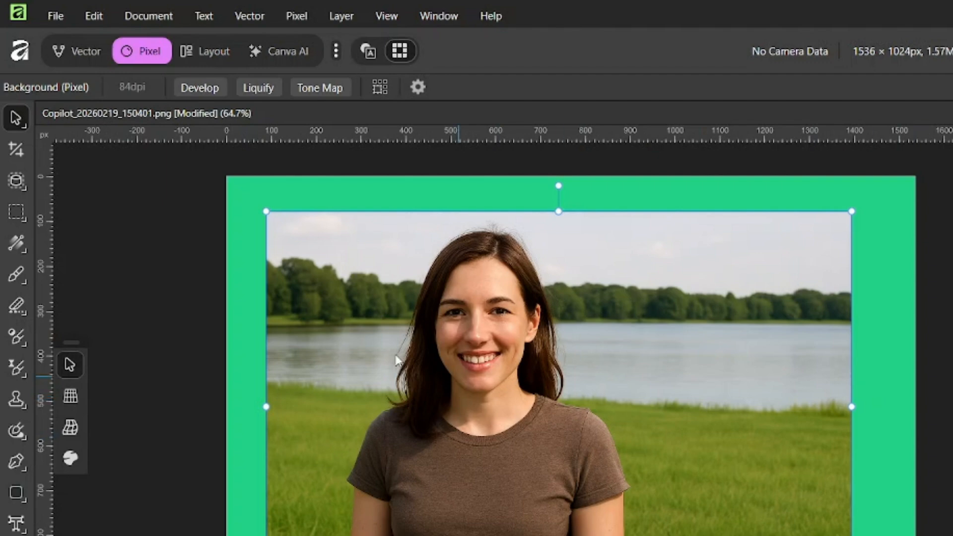
Select the woman's head, hair and neck with the 64 px Selection Brush and mask the top Background copy to that selection, then deselect
{"action": "left_click", "coordinate": [18, 186]}
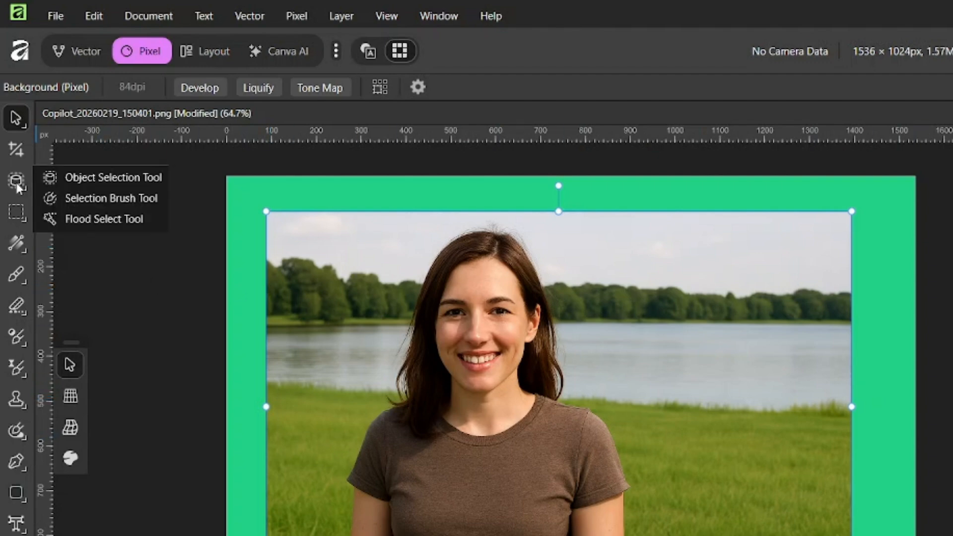
{"action": "left_click", "coordinate": [54, 198]}
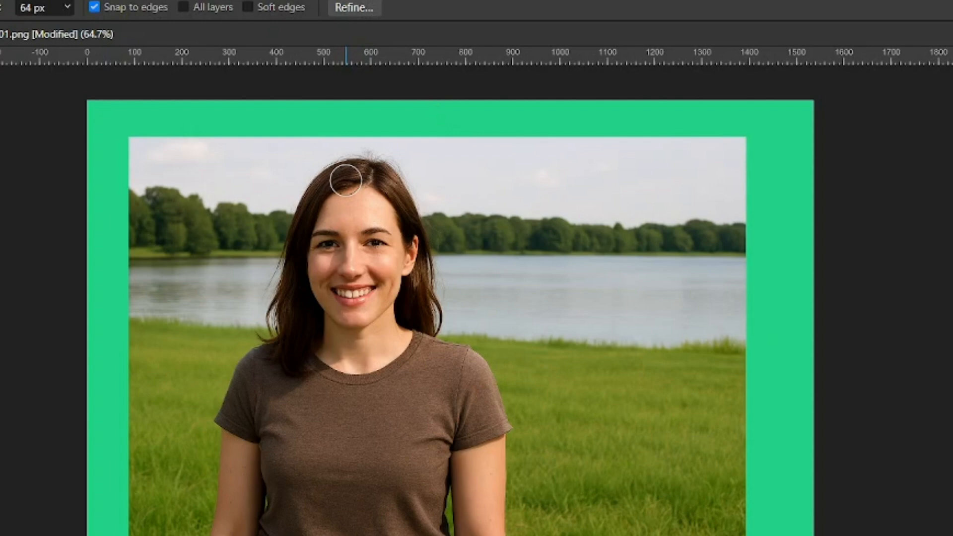
{"action": "mouse_move", "coordinate": [328, 192]}
{"action": "left_mouse_down"}
{"action": "mouse_move", "coordinate": [315, 266]}
{"action": "mouse_move", "coordinate": [347, 323]}
{"action": "mouse_move", "coordinate": [397, 317]}
{"action": "mouse_move", "coordinate": [366, 195]}
{"action": "mouse_move", "coordinate": [393, 194]}
{"action": "mouse_move", "coordinate": [425, 293]}
{"action": "mouse_move", "coordinate": [400, 276]}
{"action": "left_mouse_up"}
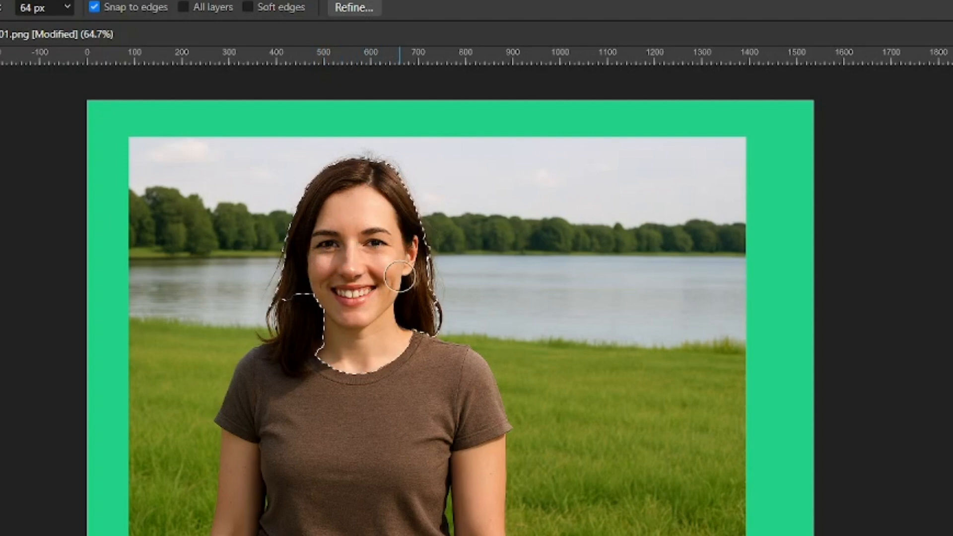
{"action": "mouse_move", "coordinate": [320, 293]}
{"action": "left_mouse_down"}
{"action": "mouse_move", "coordinate": [313, 311]}
{"action": "mouse_move", "coordinate": [337, 251]}
{"action": "left_mouse_up"}
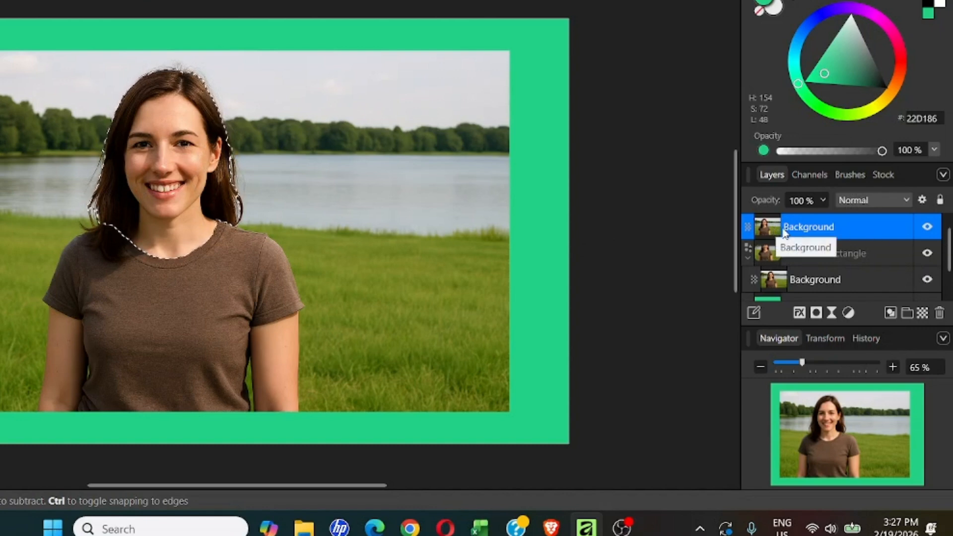
{"action": "left_click", "coordinate": [817, 314]}
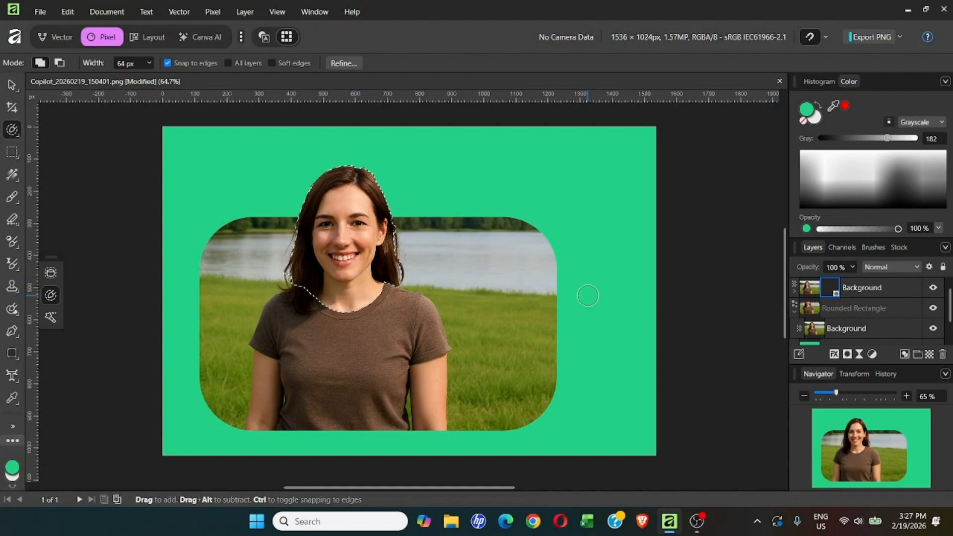
{"action": "key", "text": "ctrl+d"}
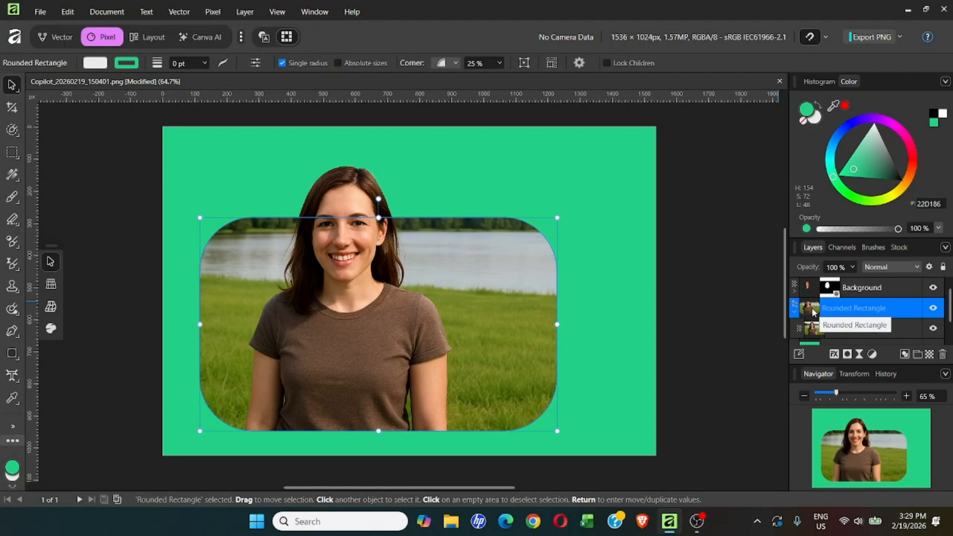
Add a solid white Outline effect with a 22.4 px radius and outside alignment to the Rounded Rectangle layer
{"action": "left_click", "coordinate": [835, 358]}
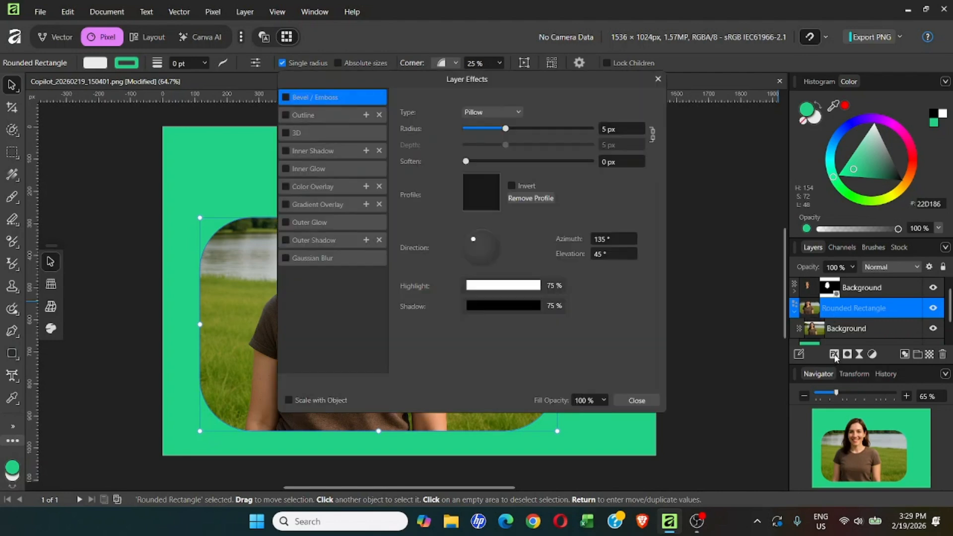
{"action": "left_click_drag", "start_coordinate": [534, 80], "coordinate": [708, 86]}
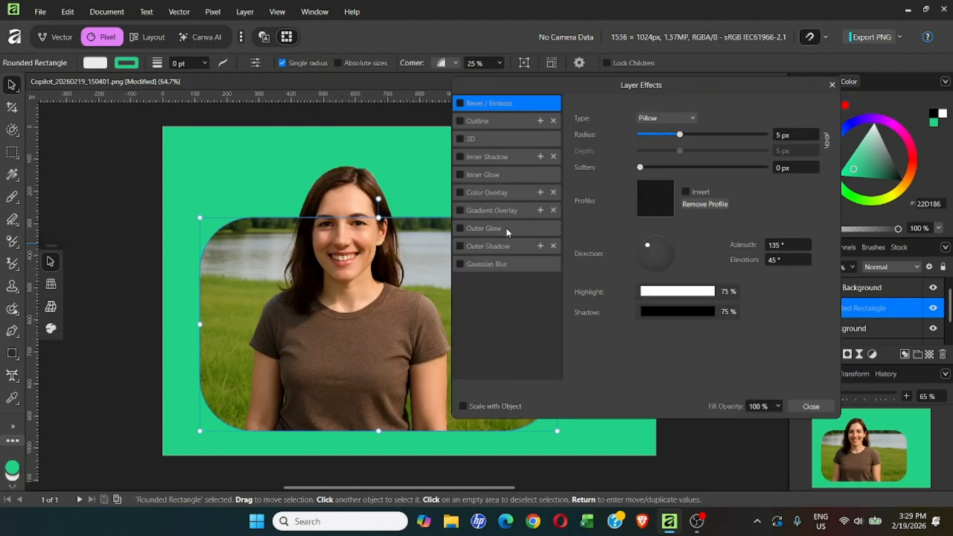
{"action": "left_click", "coordinate": [490, 125]}
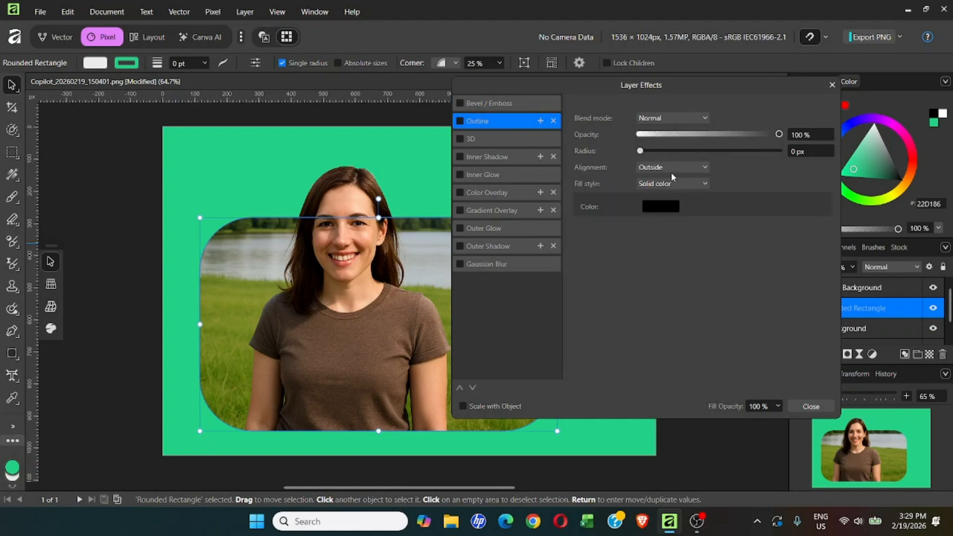
{"action": "left_click_drag", "start_coordinate": [641, 155], "coordinate": [719, 155]}
{"action": "left_click", "coordinate": [655, 208]}
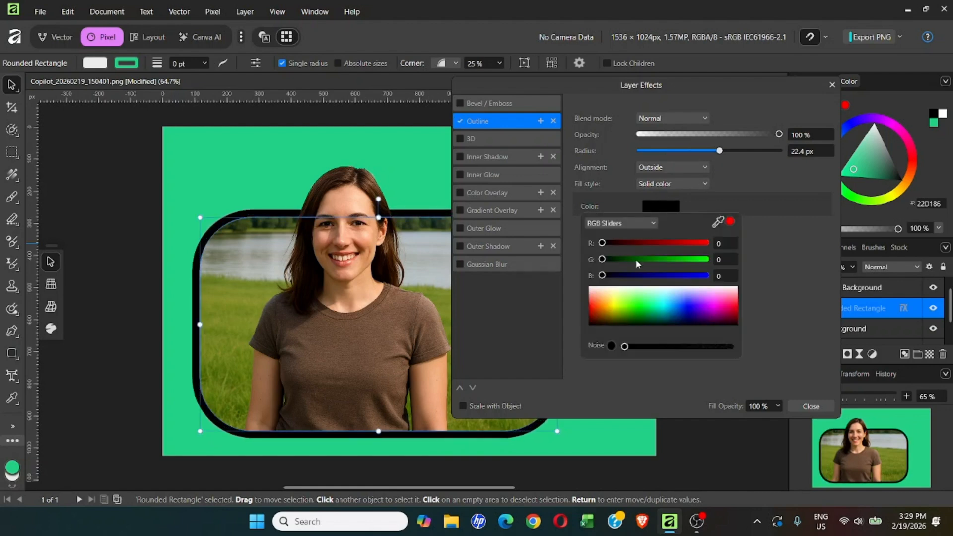
{"action": "left_click_drag", "start_coordinate": [614, 296], "coordinate": [610, 284]}
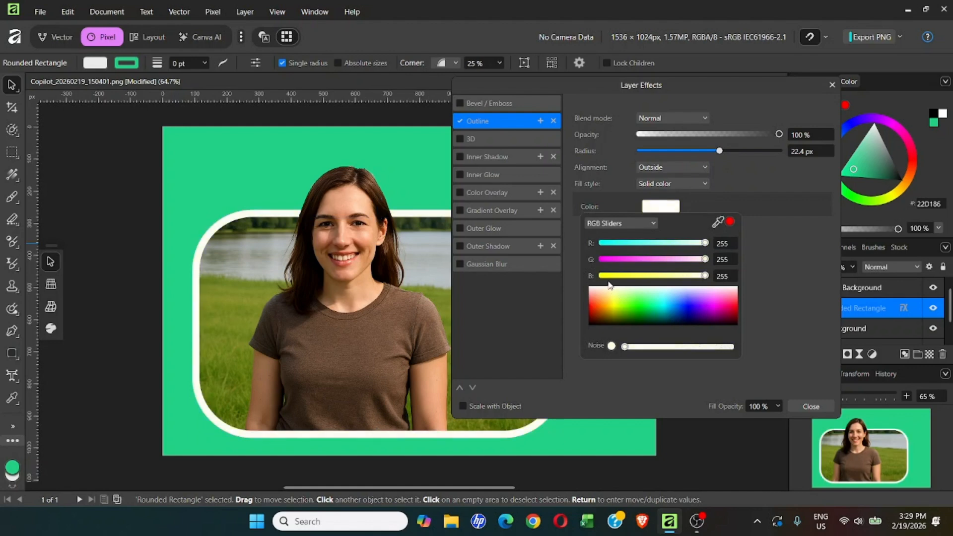
{"action": "left_click", "coordinate": [736, 176]}
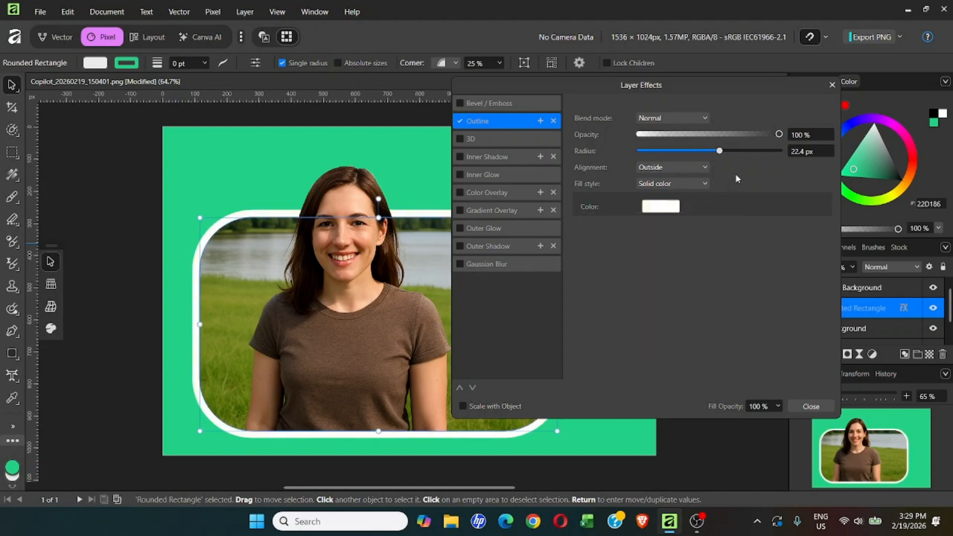
{"action": "left_click", "coordinate": [810, 407]}
Add a black Multiply Outer Shadow effect to the Rounded Rectangle layer with 0.9 px radius, 2 px offset and 40% intensity
{"action": "scroll", "coordinate": [855, 330], "scroll_direction": "down", "scroll_amount": 1}
{"action": "left_click", "coordinate": [866, 325]}
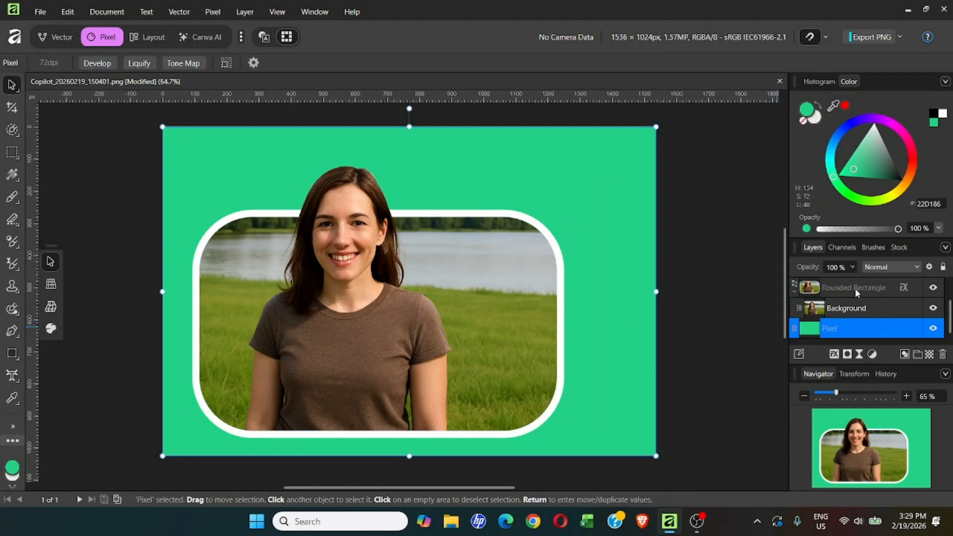
{"action": "left_click", "coordinate": [834, 293]}
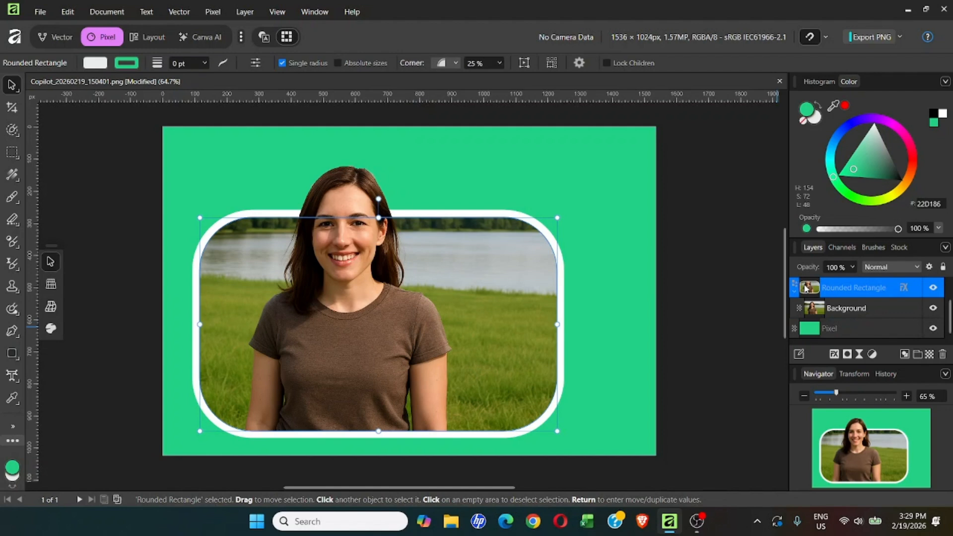
{"action": "left_click", "coordinate": [835, 354]}
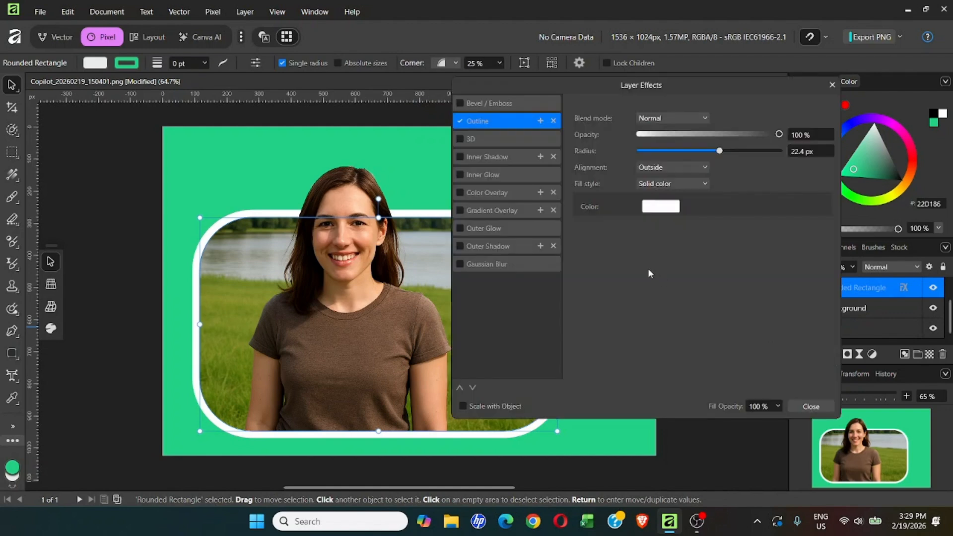
{"action": "left_click", "coordinate": [489, 246]}
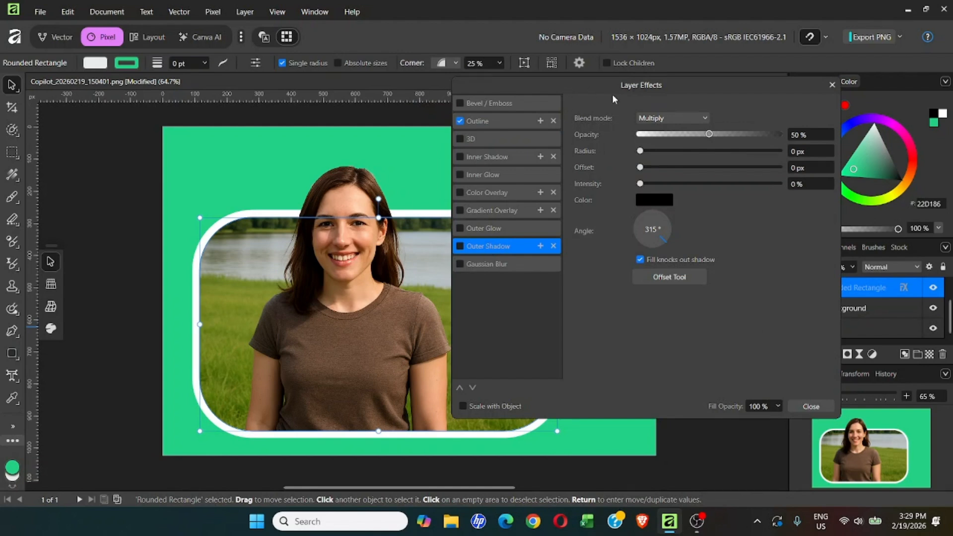
{"action": "left_click_drag", "start_coordinate": [770, 96], "coordinate": [896, 98]}
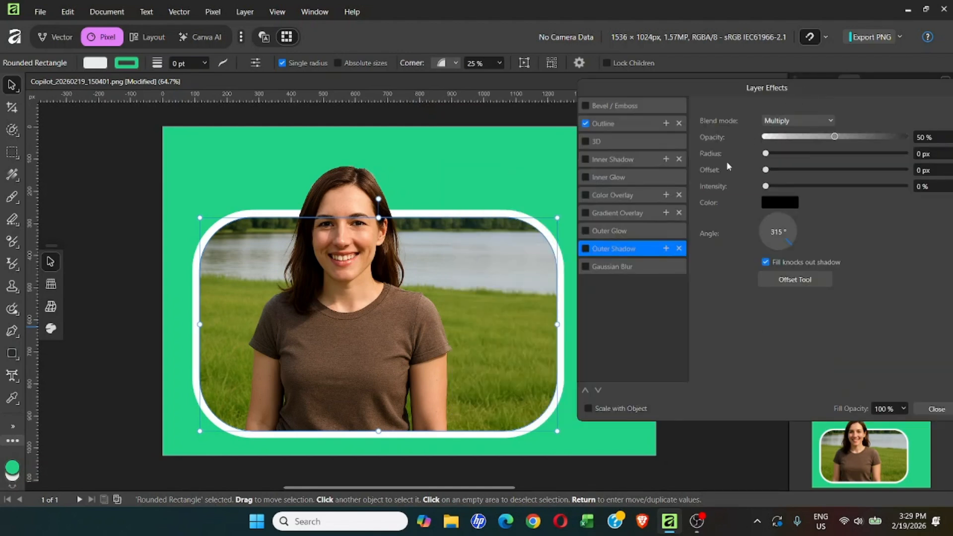
{"action": "left_click", "coordinate": [767, 153]}
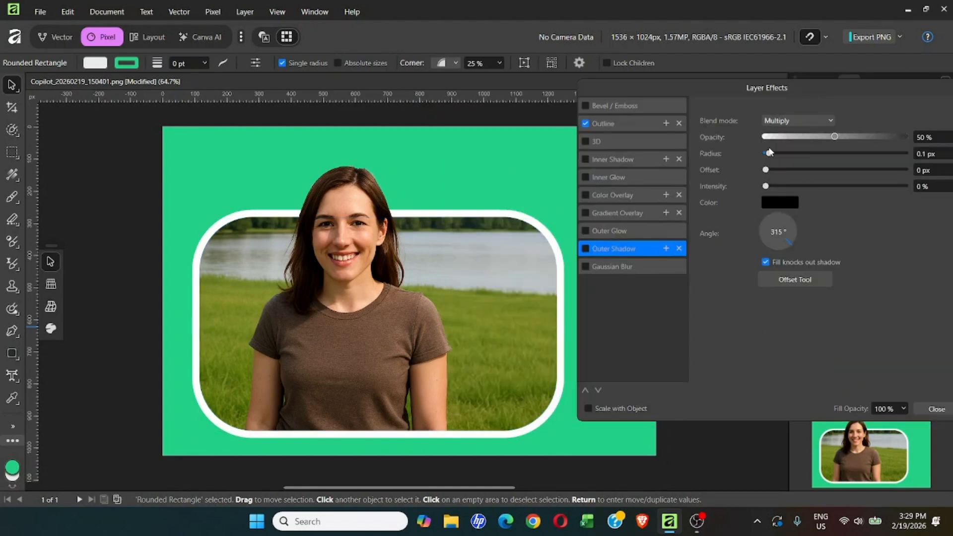
{"action": "left_click_drag", "start_coordinate": [767, 154], "coordinate": [821, 191]}
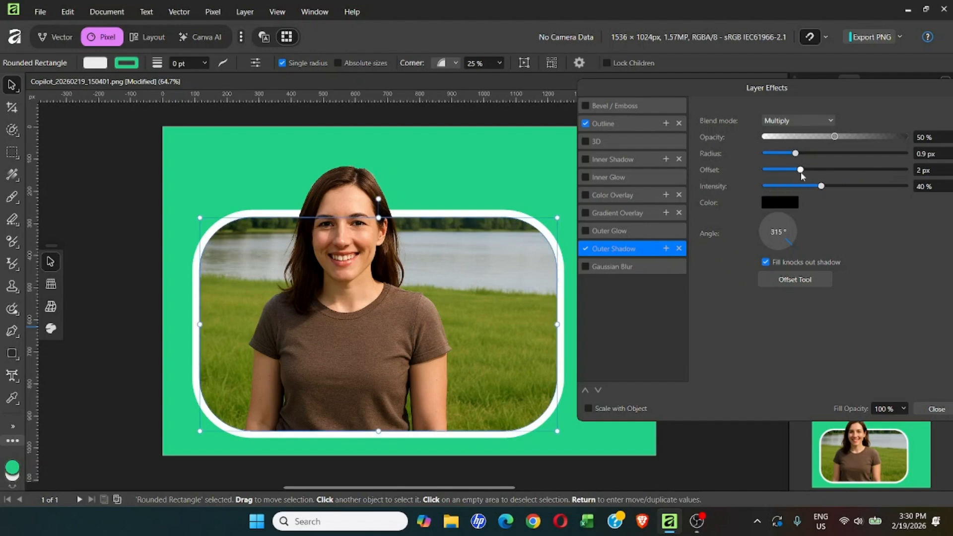
Strengthen the frame's outer shadow to 25.5 px radius, 44.9 px offset and 43% intensity, and select the green Pixel layer
{"action": "left_click_drag", "start_coordinate": [795, 153], "coordinate": [881, 172]}
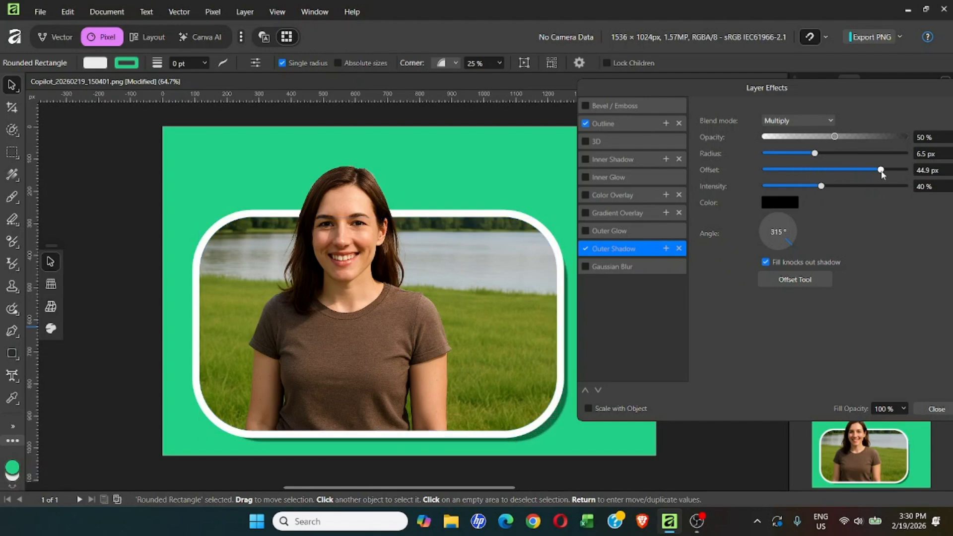
{"action": "left_click_drag", "start_coordinate": [815, 153], "coordinate": [850, 154]}
{"action": "mouse_move", "coordinate": [828, 187]}
{"action": "left_mouse_down"}
{"action": "mouse_move", "coordinate": [866, 187]}
{"action": "mouse_move", "coordinate": [826, 187]}
{"action": "left_mouse_up"}
{"action": "left_click_drag", "start_coordinate": [792, 83], "coordinate": [661, 82]}
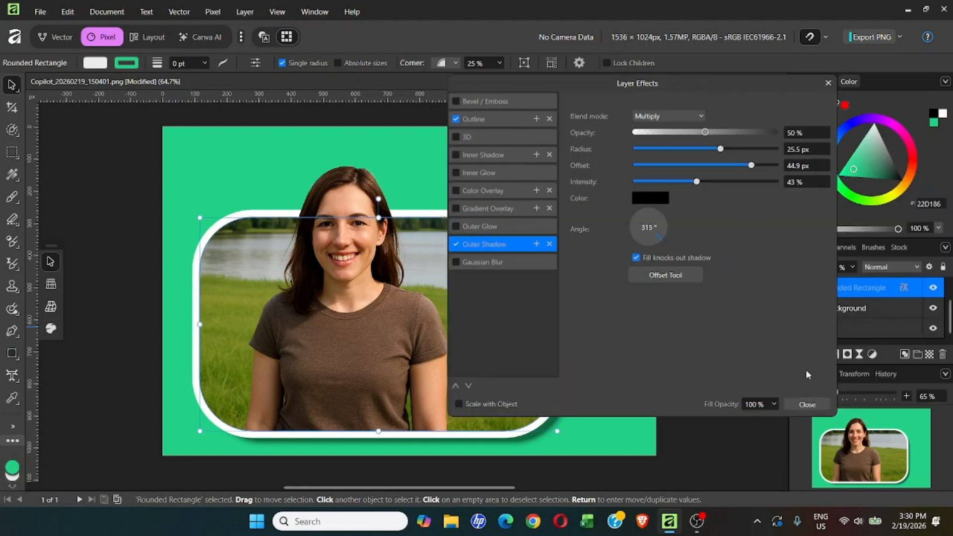
{"action": "left_click", "coordinate": [807, 408]}
{"action": "left_click", "coordinate": [879, 333]}
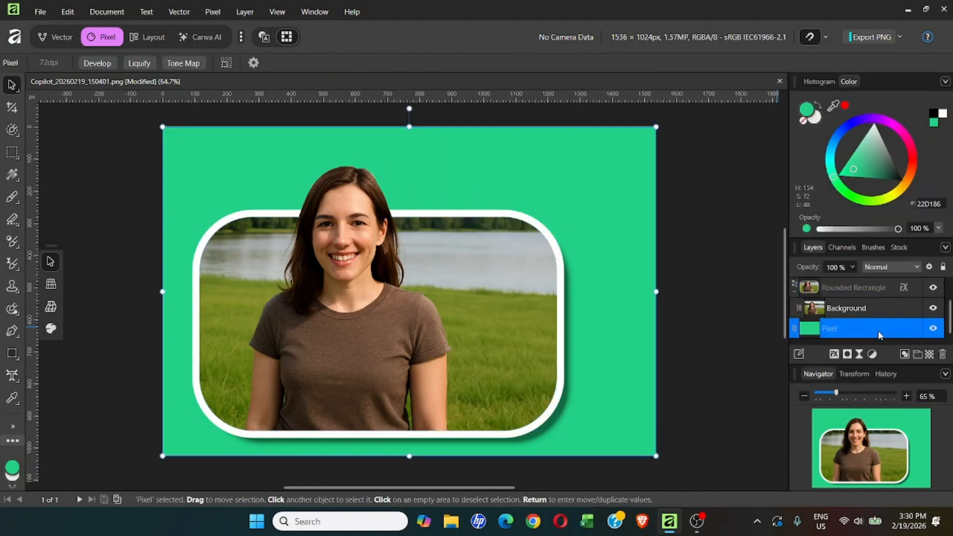